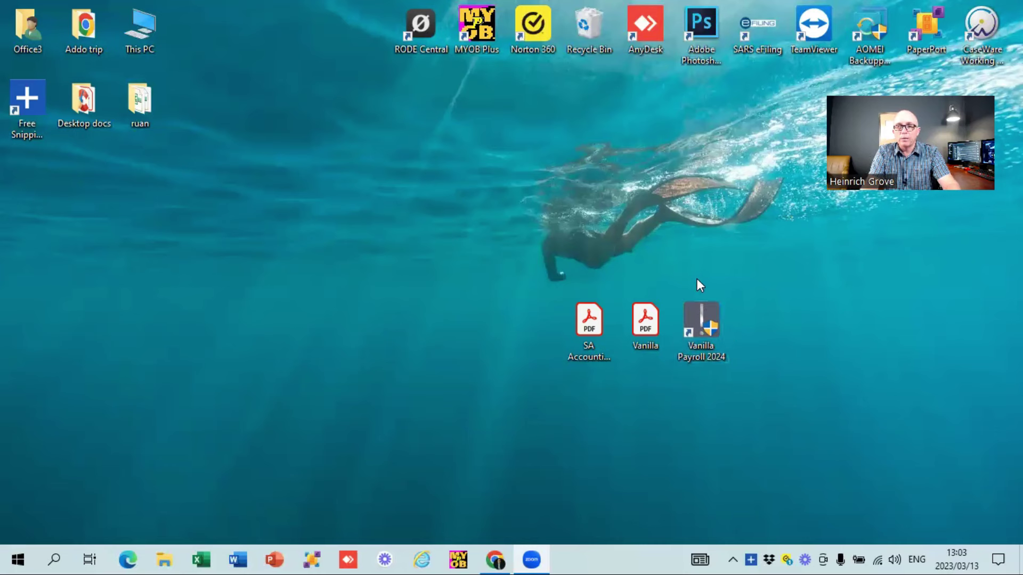
Step: Launch Vanilla Payroll 2024 from the desktop and allow it through the UAC prompt
double_click(701, 312)
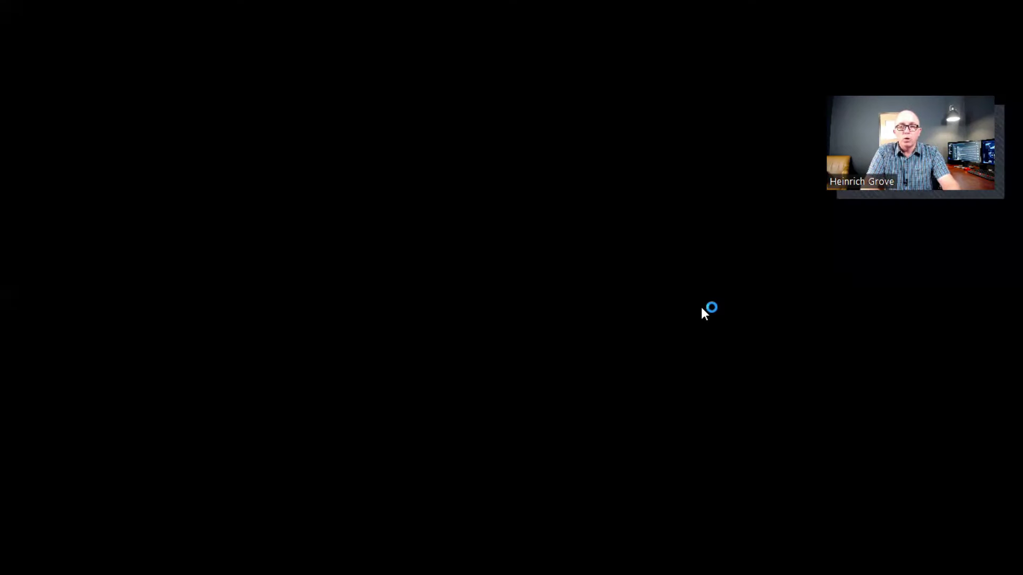
left_click(414, 394)
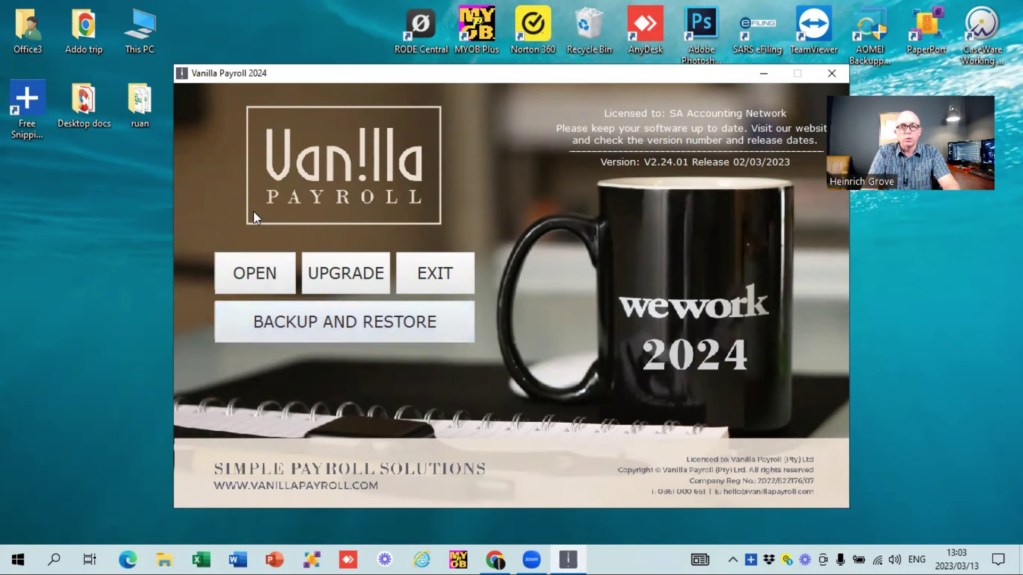
Step: Open the payroll data and select the SA Accounting Network employer
left_click(270, 270)
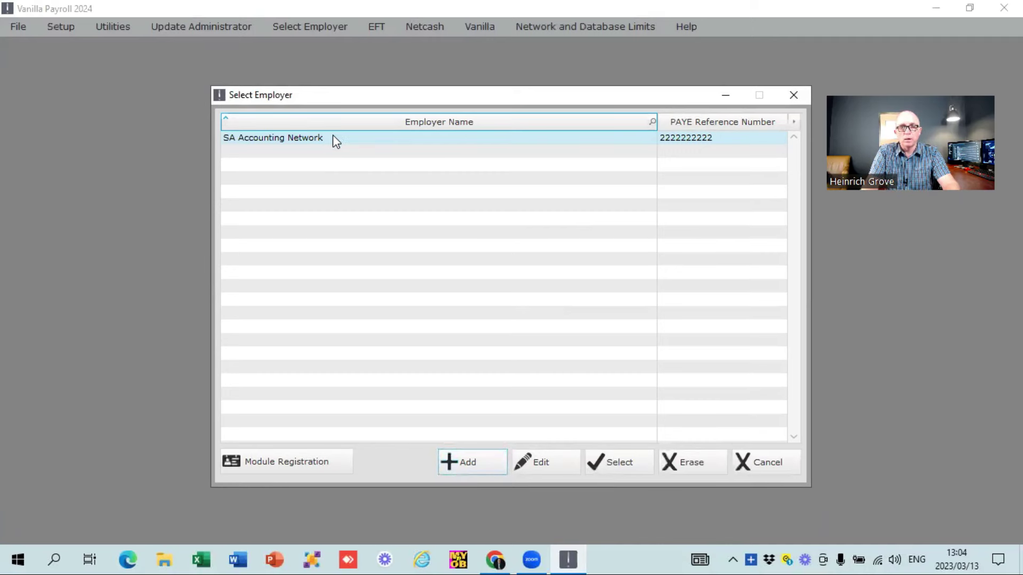
left_click(613, 463)
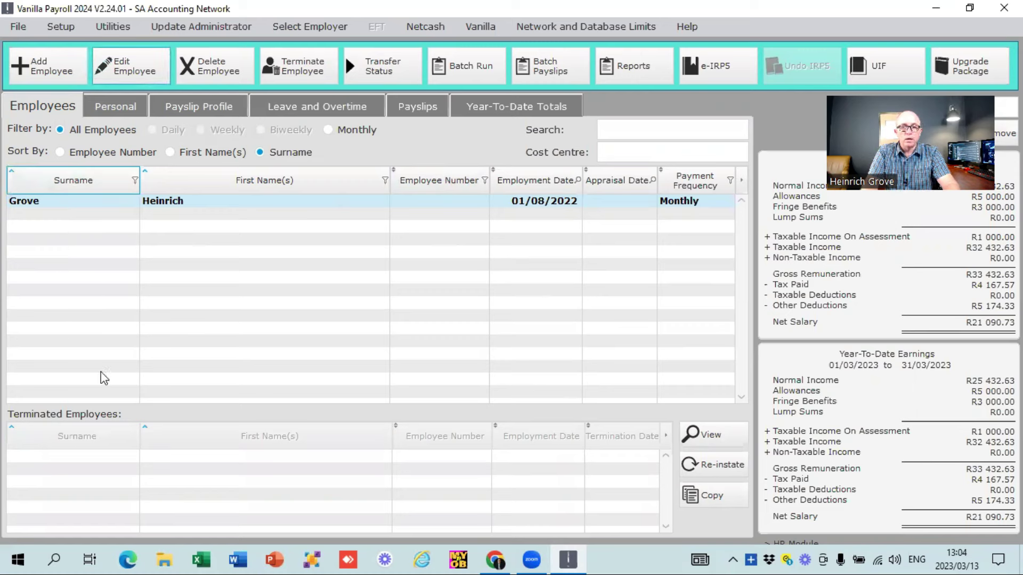
Step: Open the employee's personal details, dismissing the missing tax reference notice twice
left_click(111, 108)
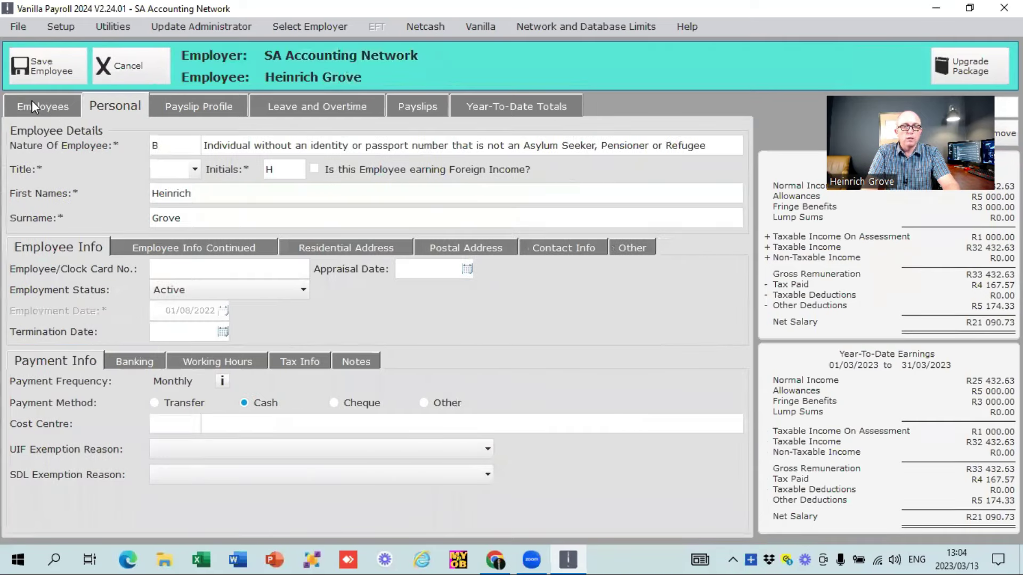
left_click(31, 101)
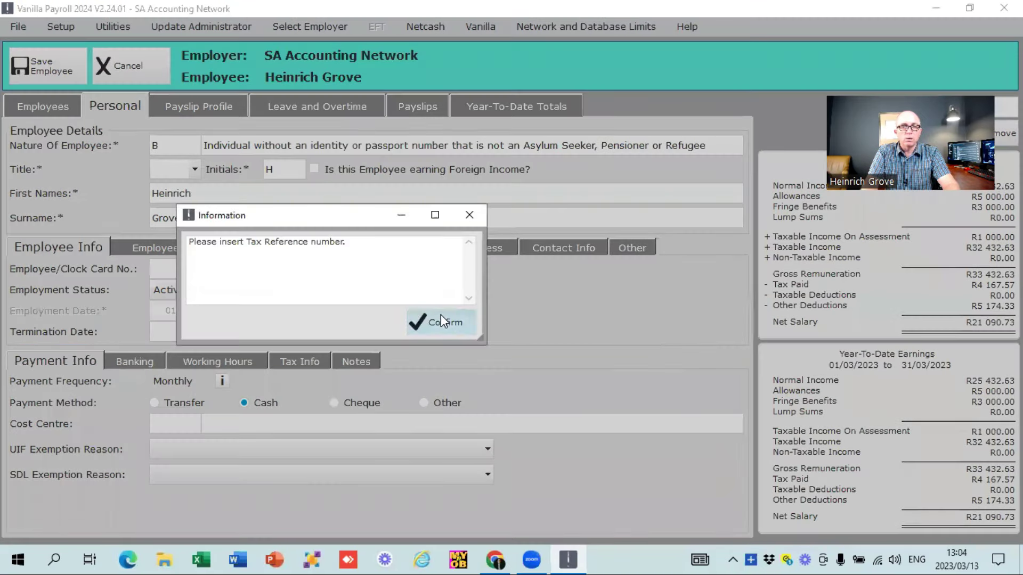
left_click(440, 314)
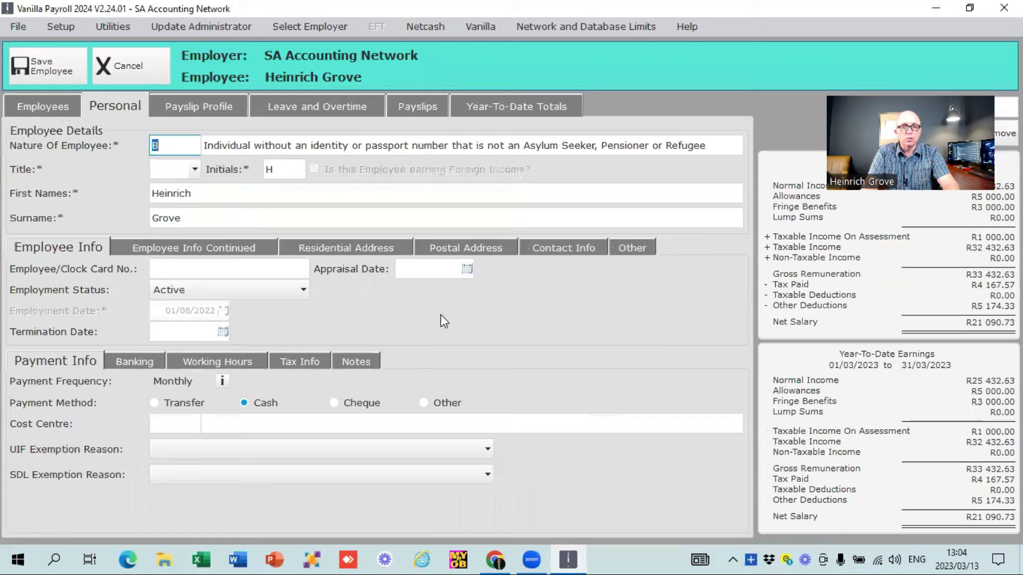
left_click(37, 106)
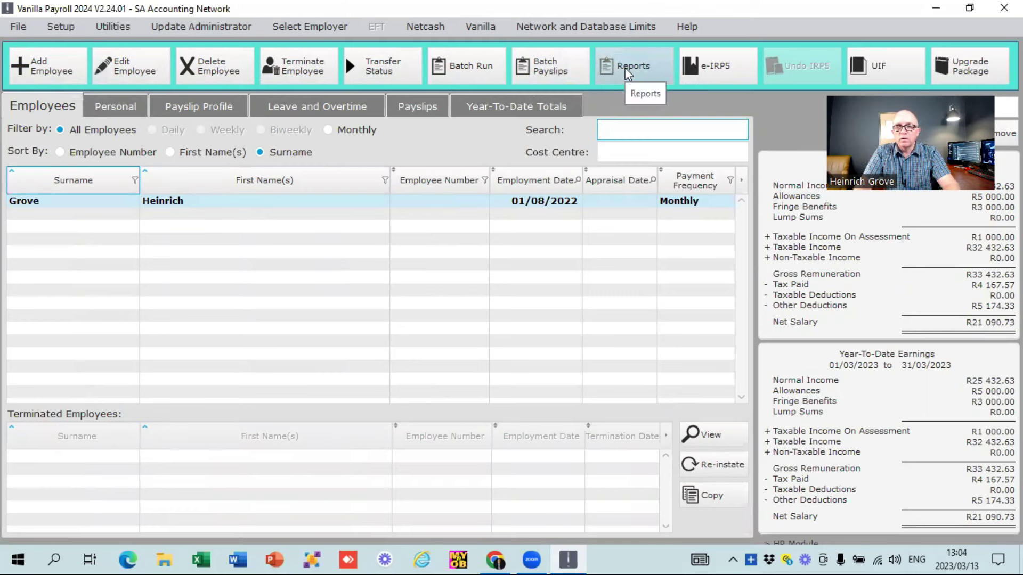
left_click(717, 78)
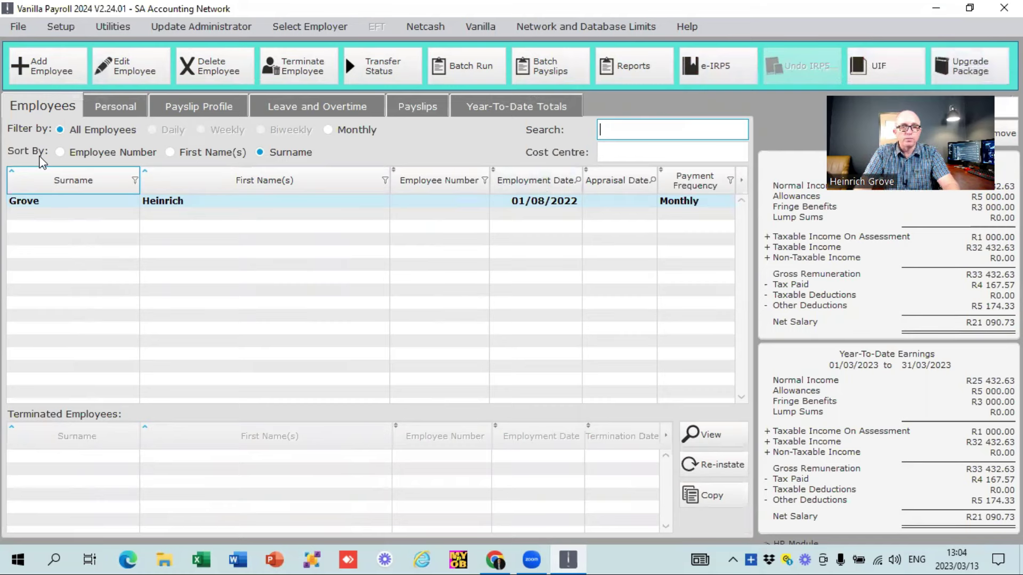
left_click(124, 104)
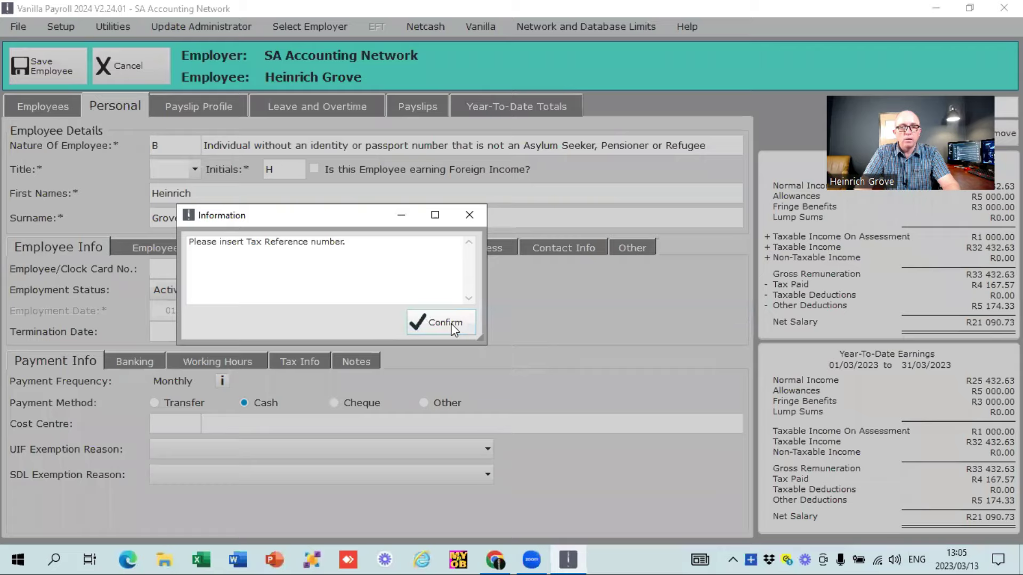
left_click(446, 323)
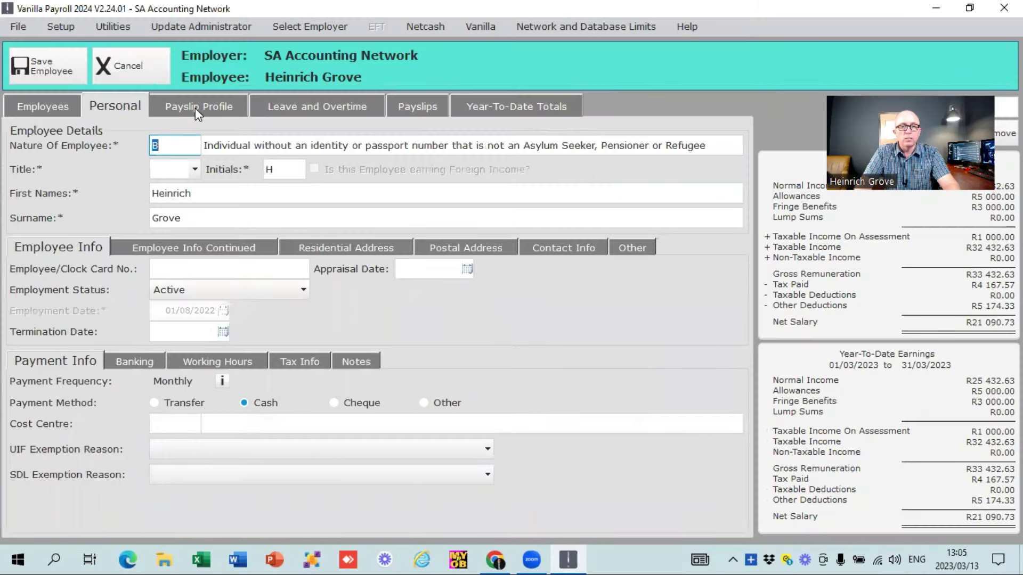
Step: Review the employee's address, contact, banking, working hours, tax and notes details, then view the payslip profile
left_click(201, 249)
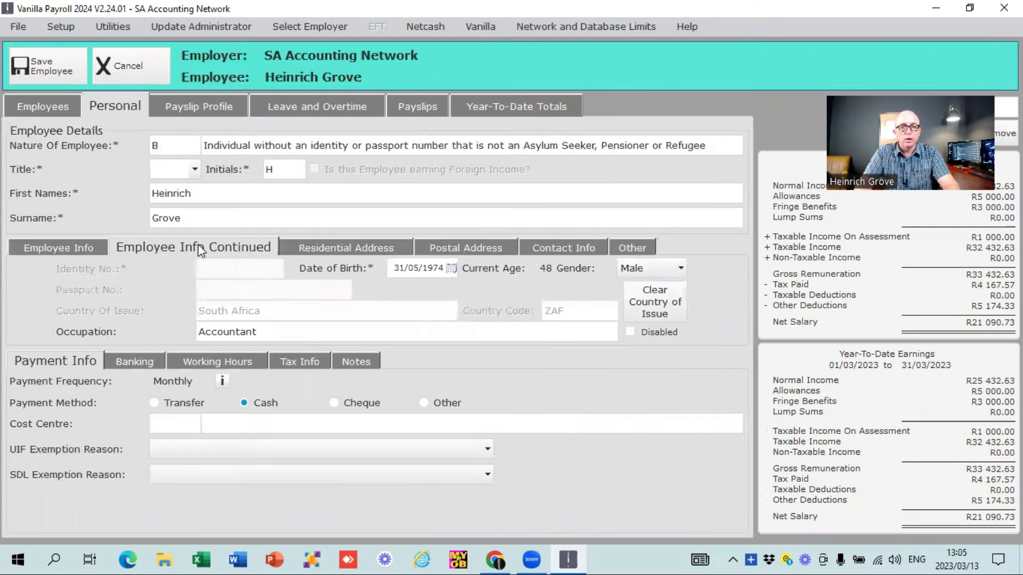
left_click(344, 248)
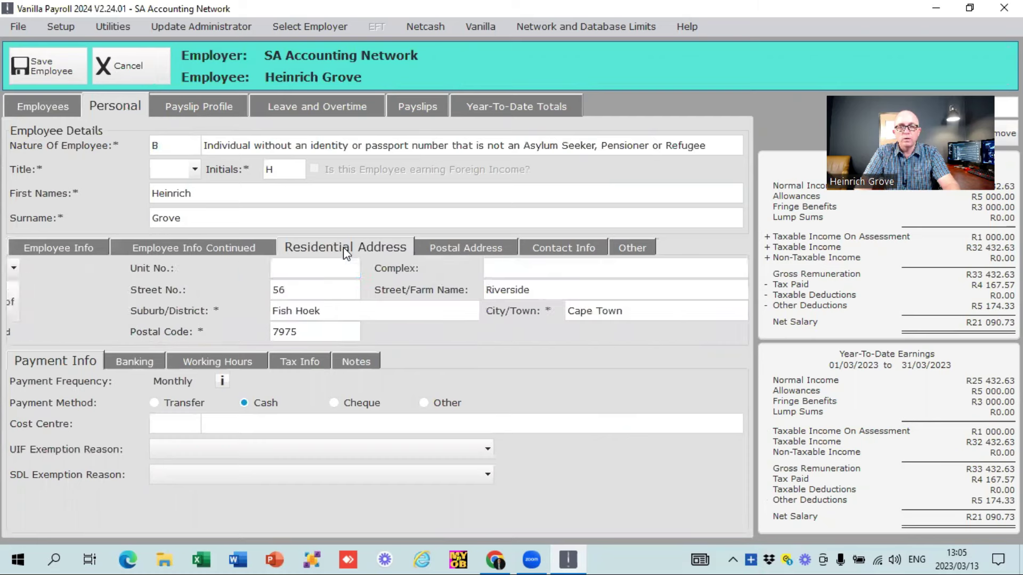
left_click(445, 250)
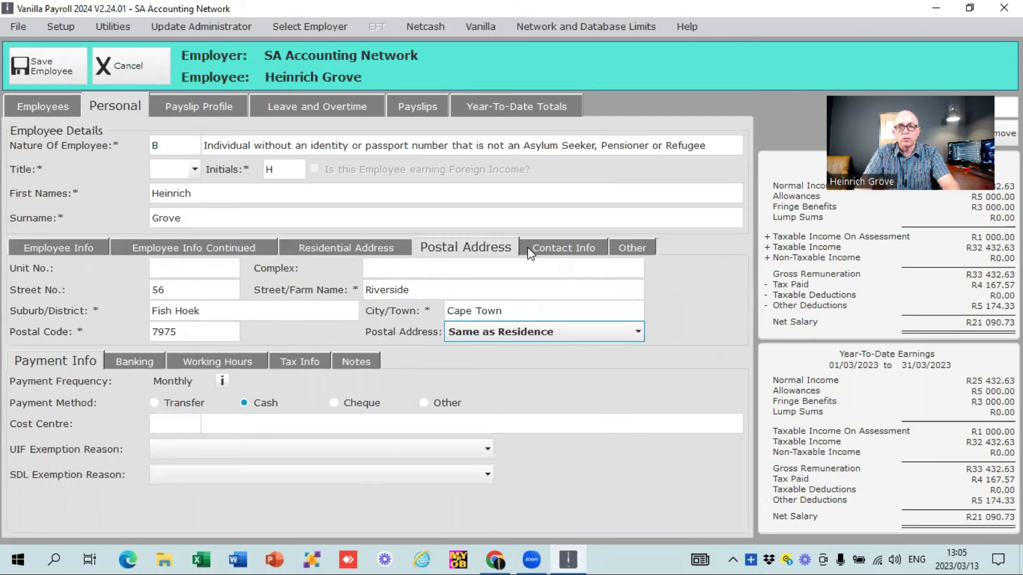
left_click(567, 246)
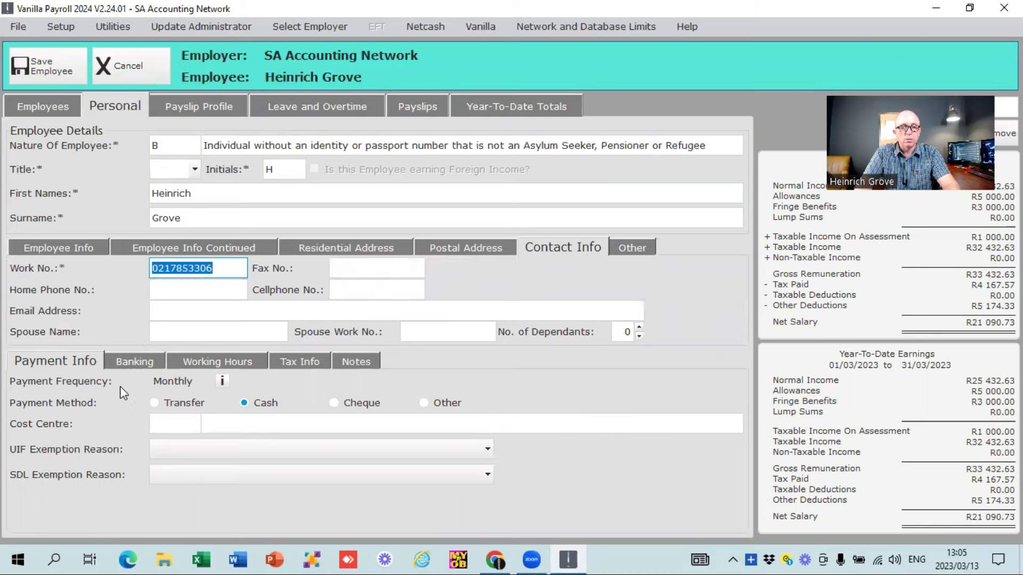
left_click(139, 360)
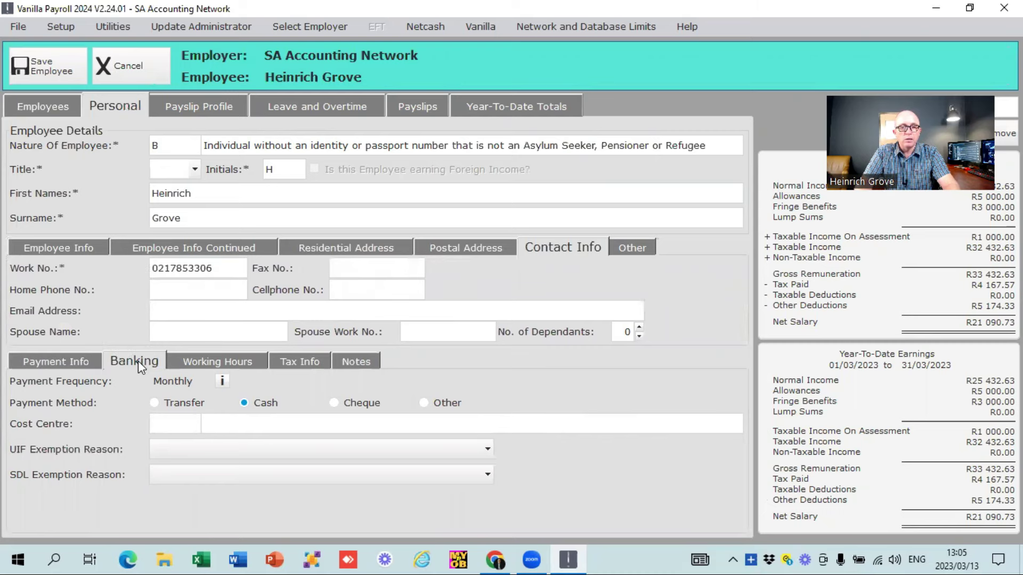
left_click(195, 358)
left_click(302, 358)
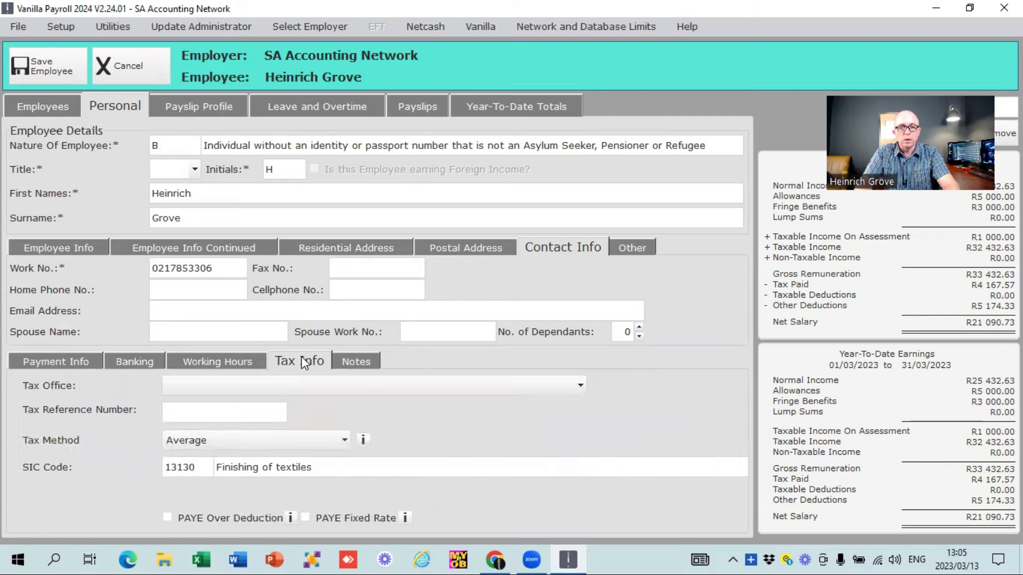
left_click(356, 361)
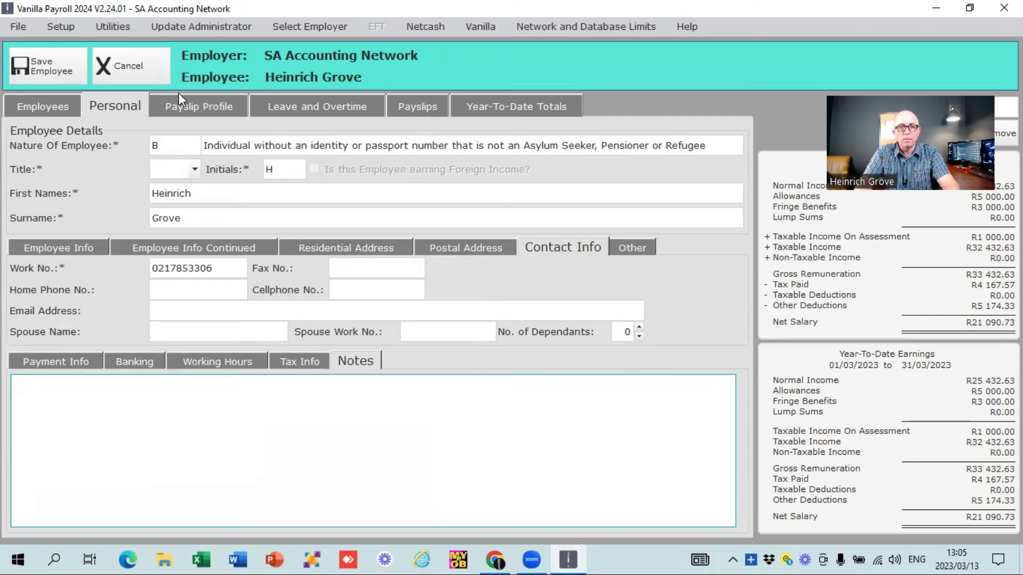
left_click(209, 99)
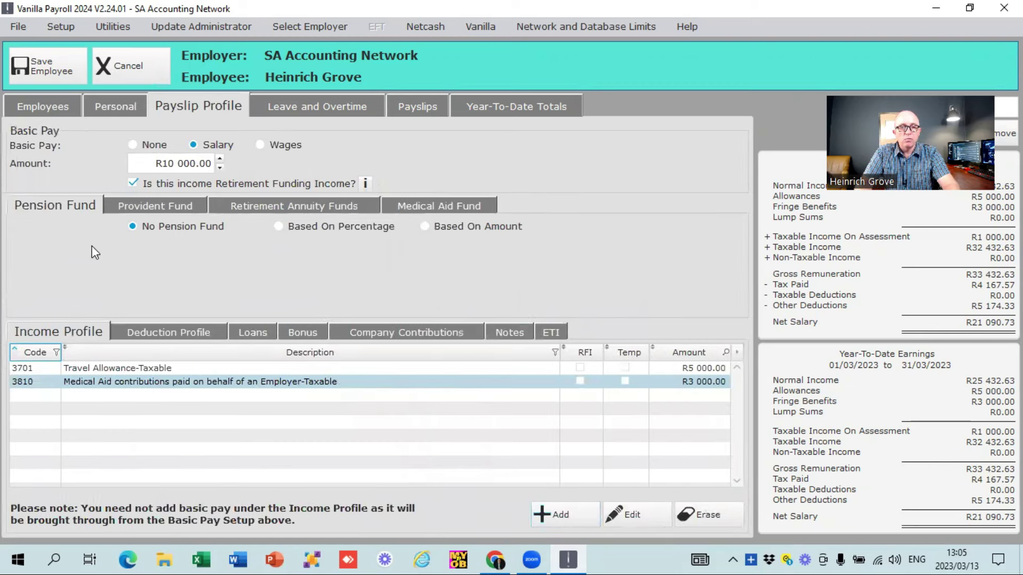
Step: Review provident, retirement annuity, medical aid, deduction, loan, bonus and company contribution details, then view leave and overtime
left_click(166, 207)
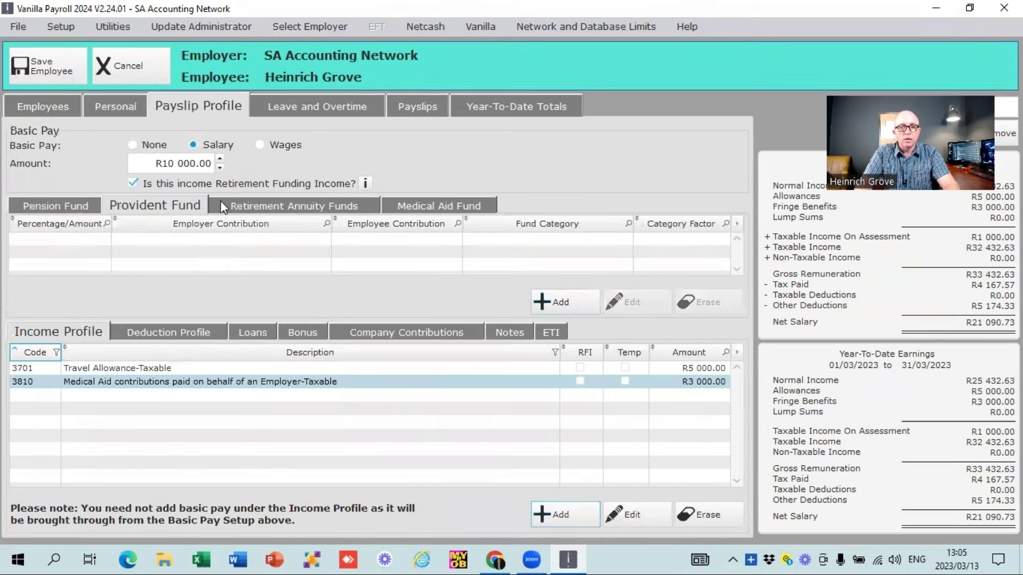
left_click(255, 207)
left_click(426, 204)
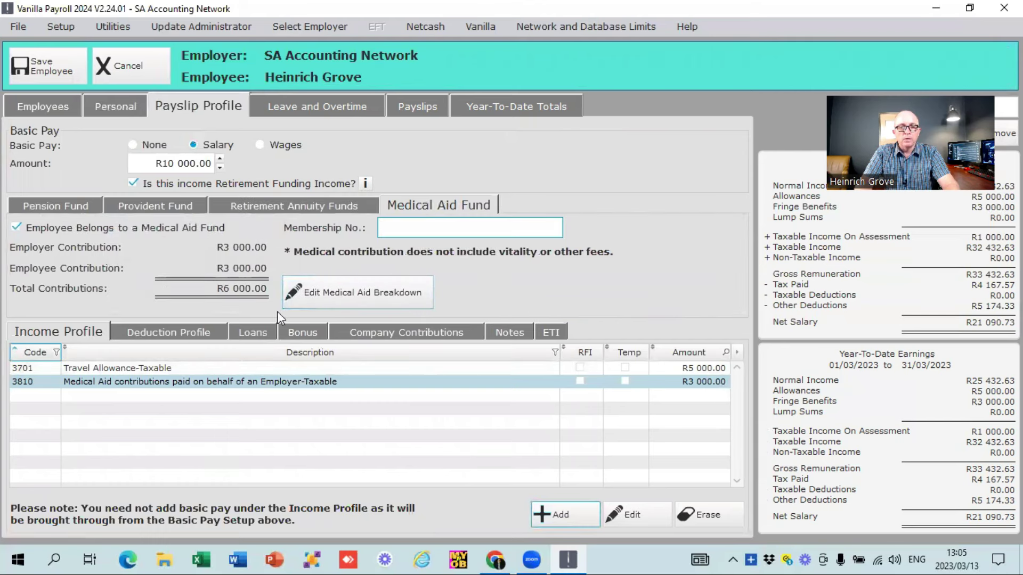
left_click(186, 329)
left_click(253, 333)
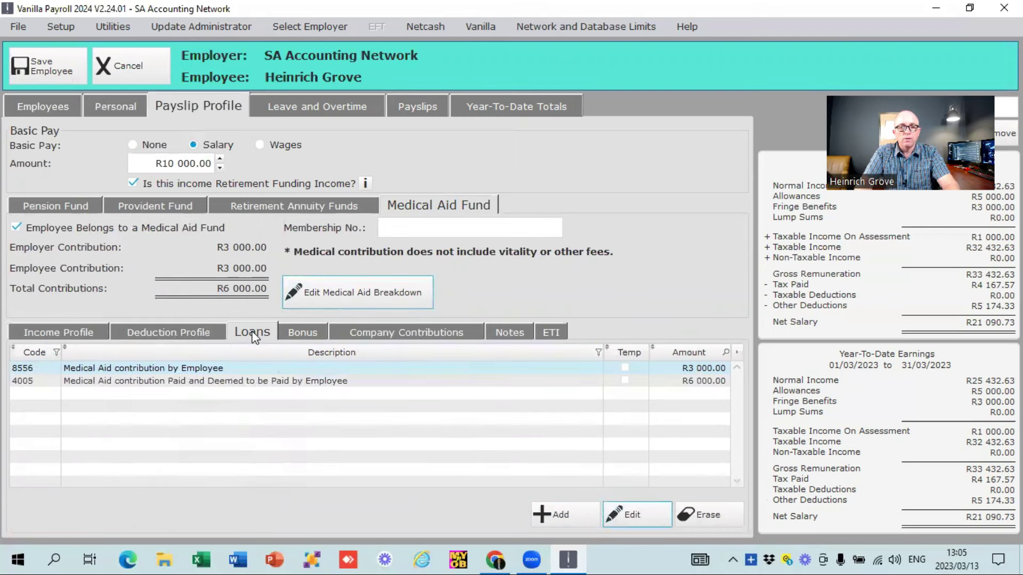
left_click(302, 333)
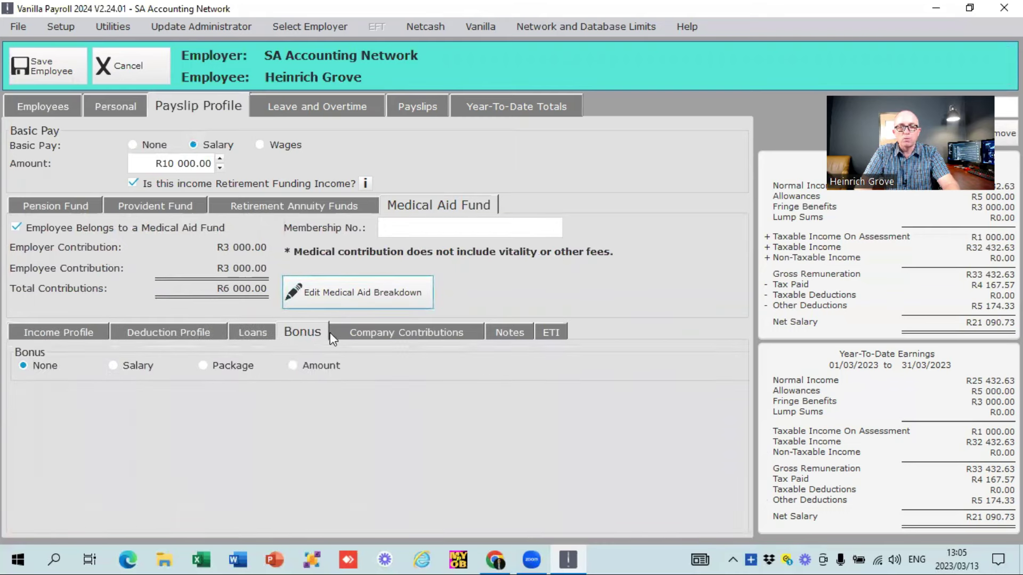
left_click(398, 332)
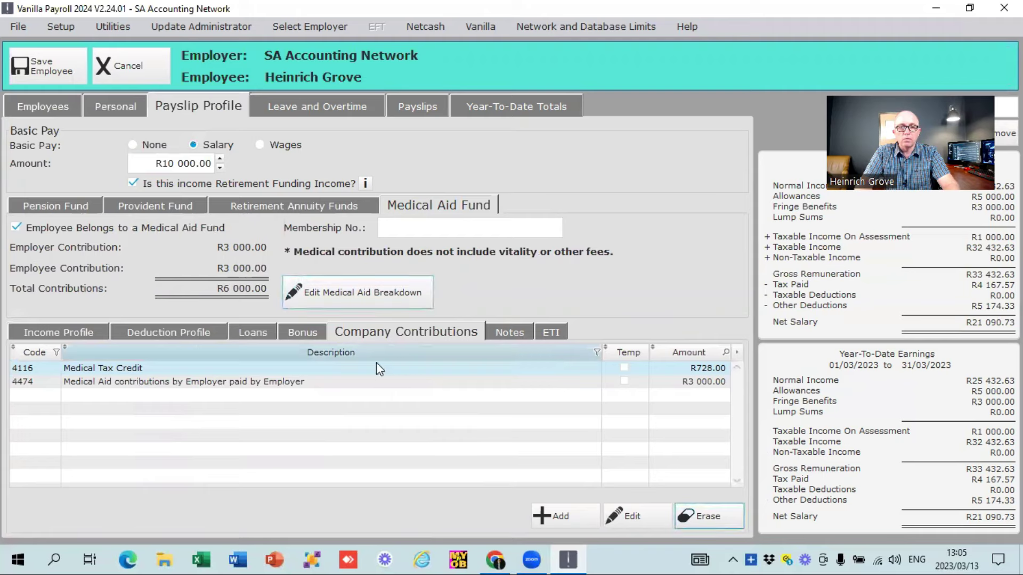
left_click(298, 102)
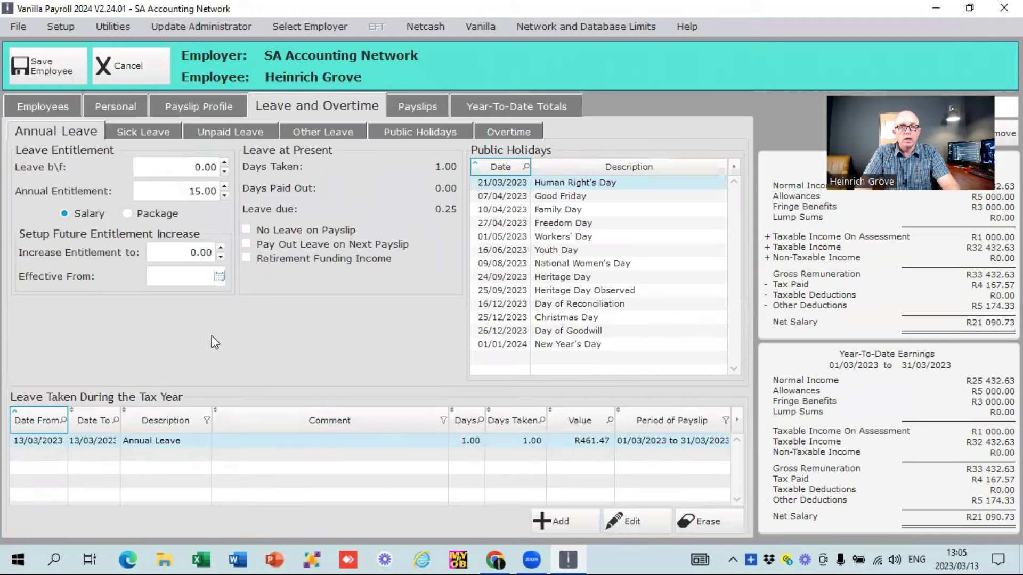
Step: Check sick, unpaid, other leave, public holiday and overtime details, then view the payslips list
left_click(153, 140)
left_click(210, 132)
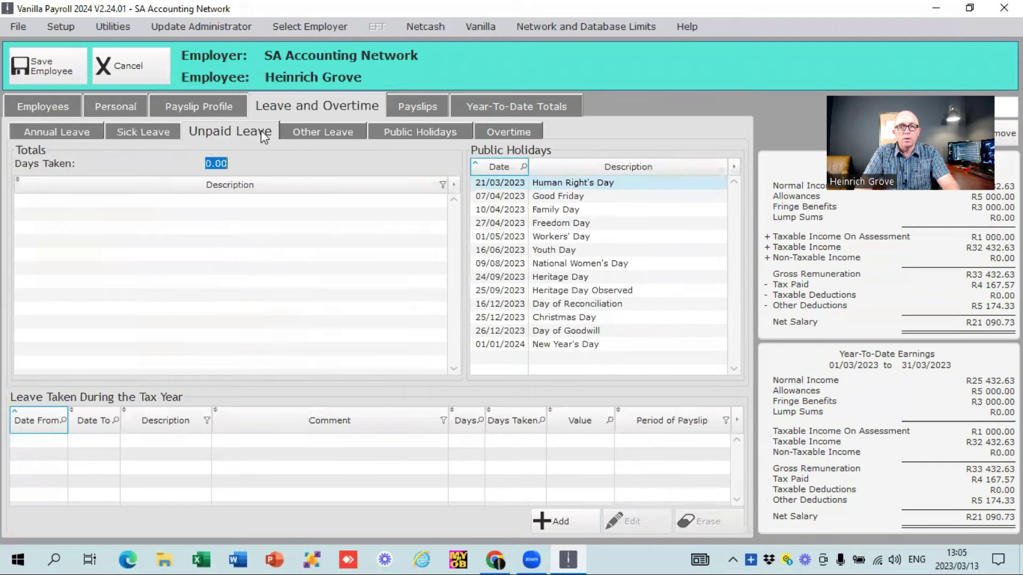
left_click(314, 132)
left_click(415, 133)
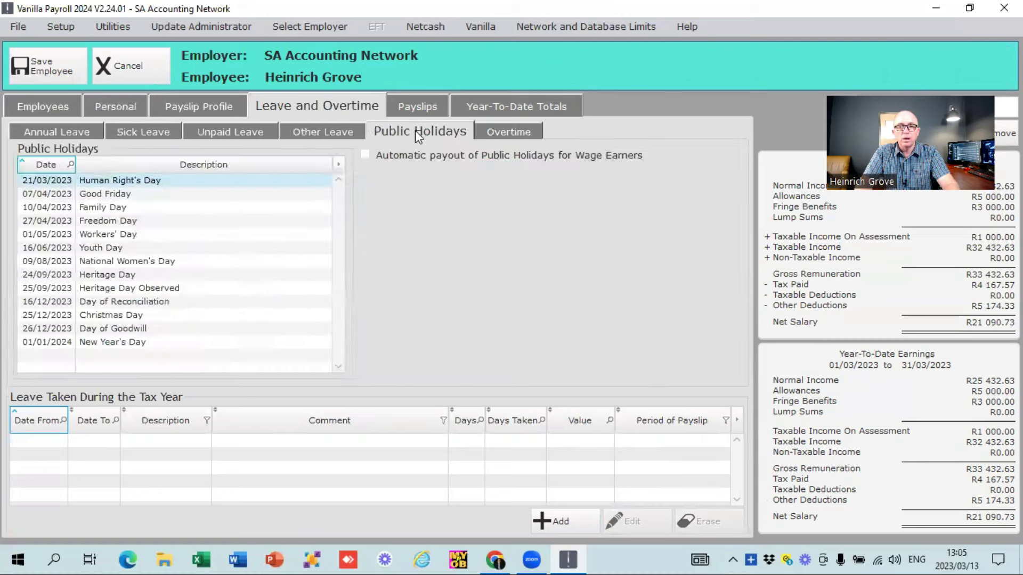
left_click(511, 134)
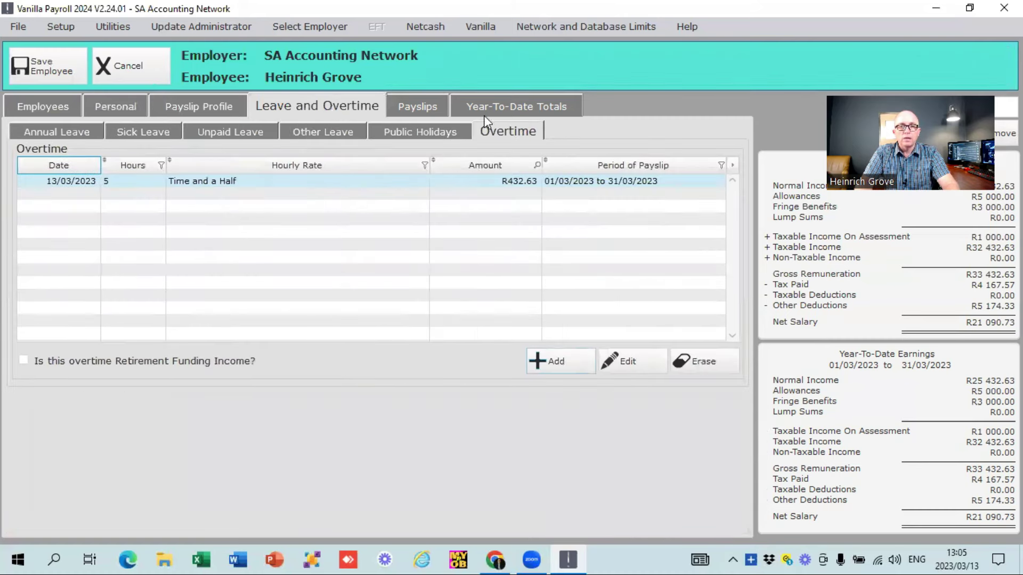
left_click(415, 104)
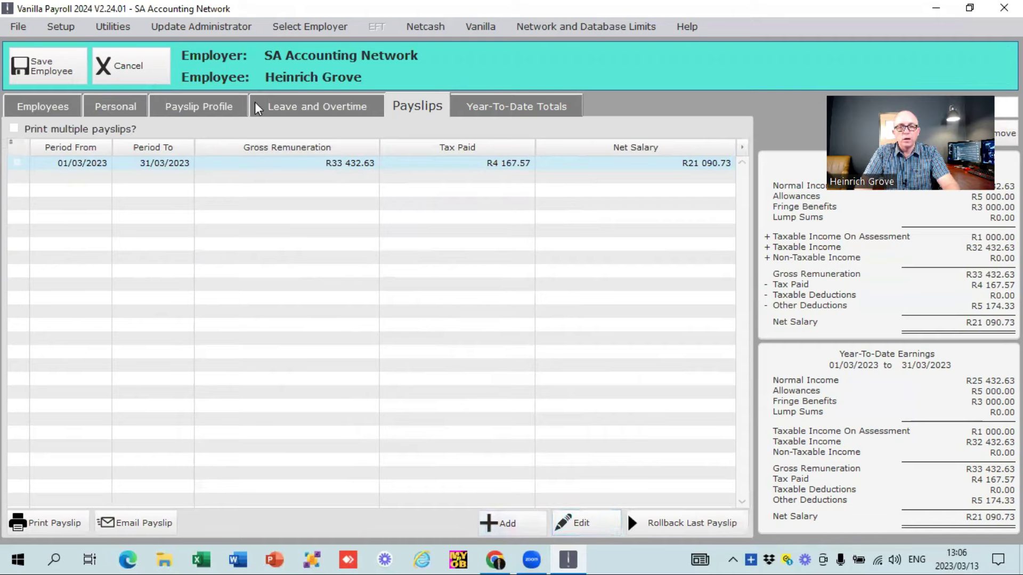
Step: Add a 3605 Annual Payment-Taxable income of 50000 to the March 2023 payslip
double_click(319, 164)
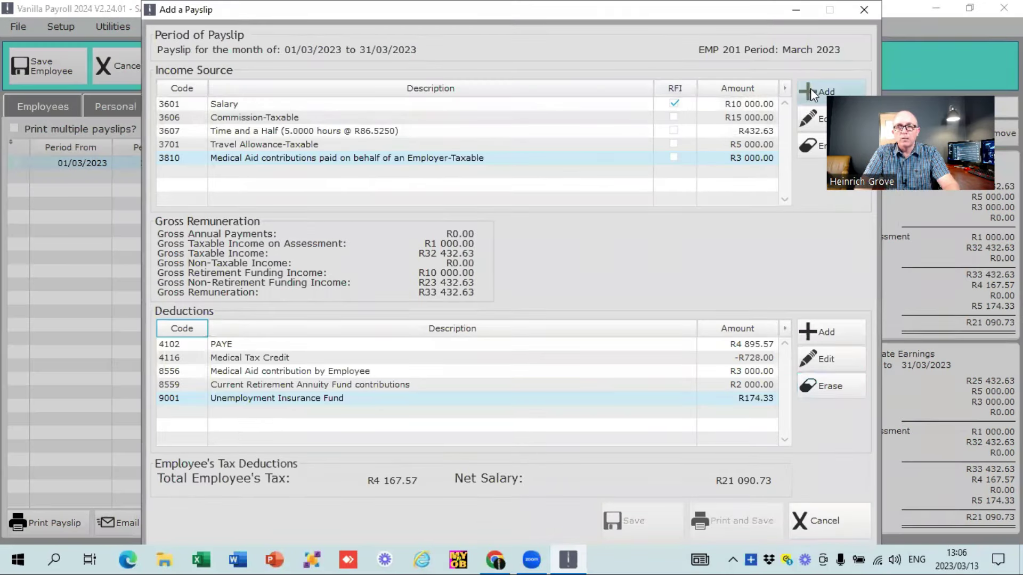
left_click(812, 93)
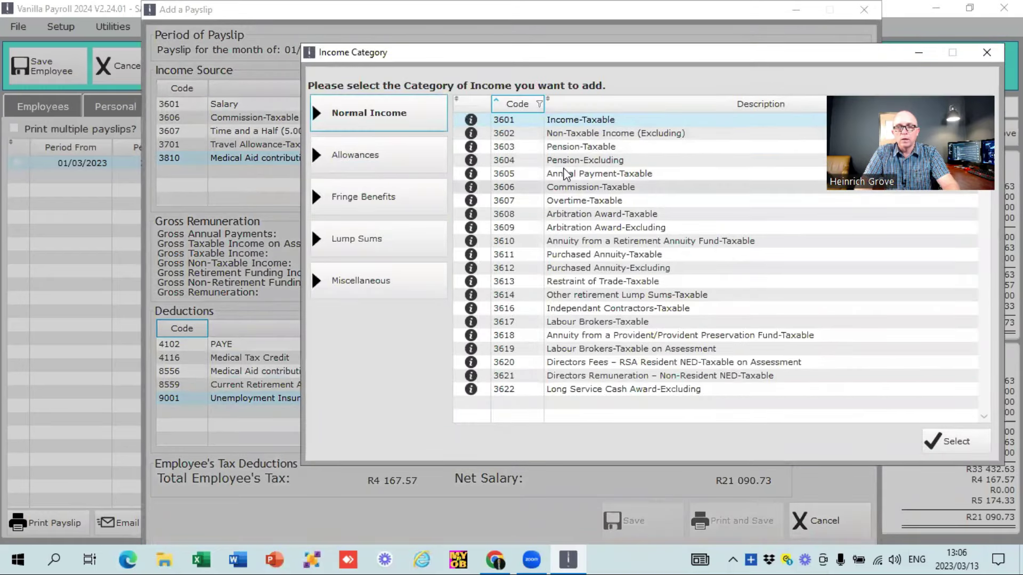
left_click(582, 174)
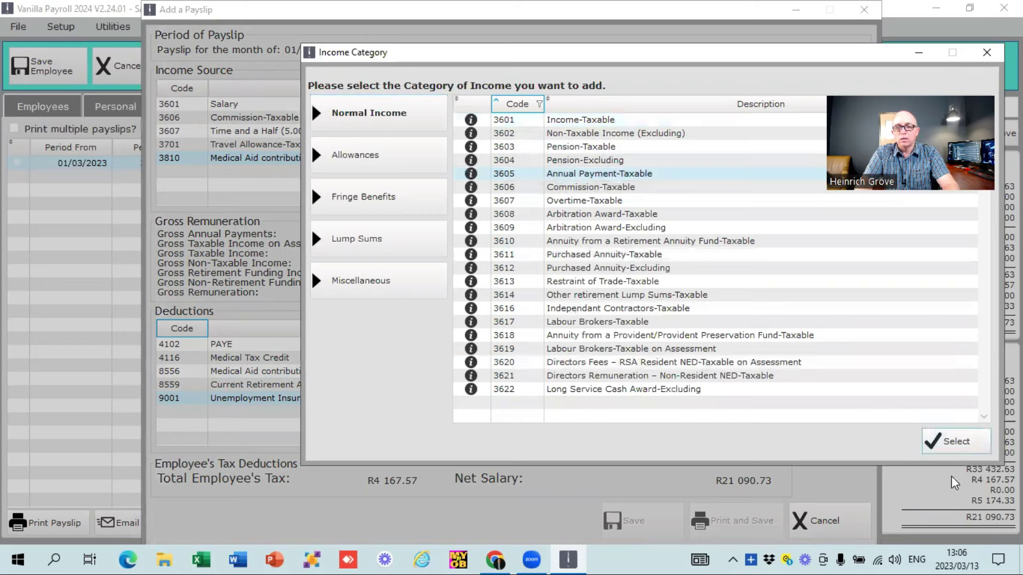
left_click(952, 441)
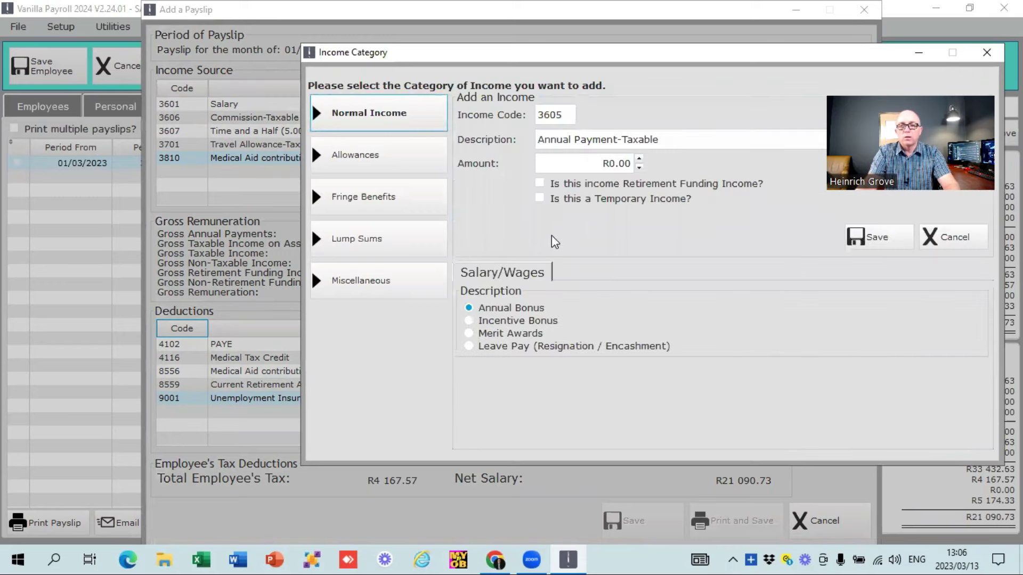
left_click(572, 163)
type("50000")
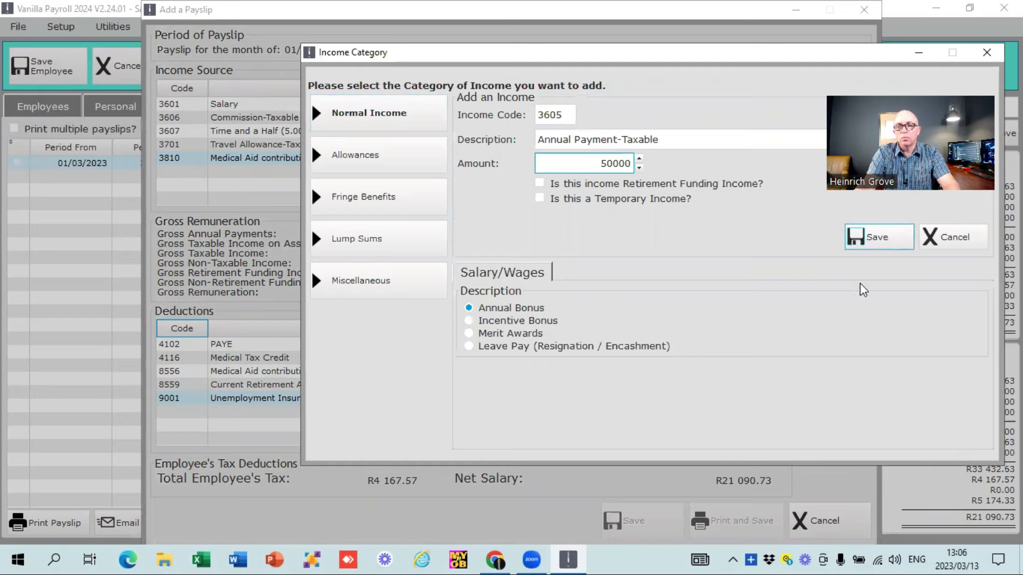
left_click(869, 237)
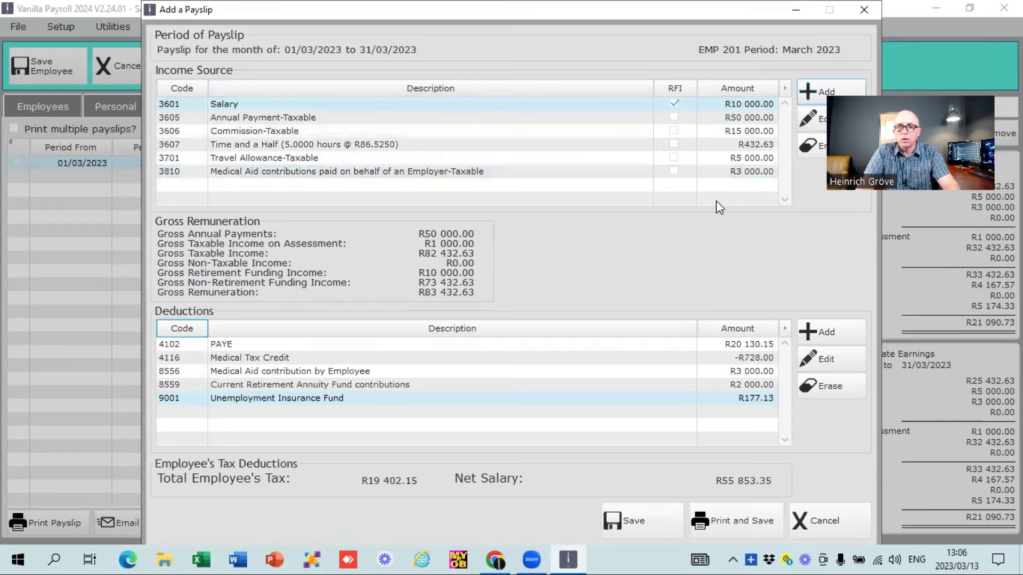
Step: Save and print-preview the bonus payslip, then check its year-to-date totals and the employee list
left_click(734, 511)
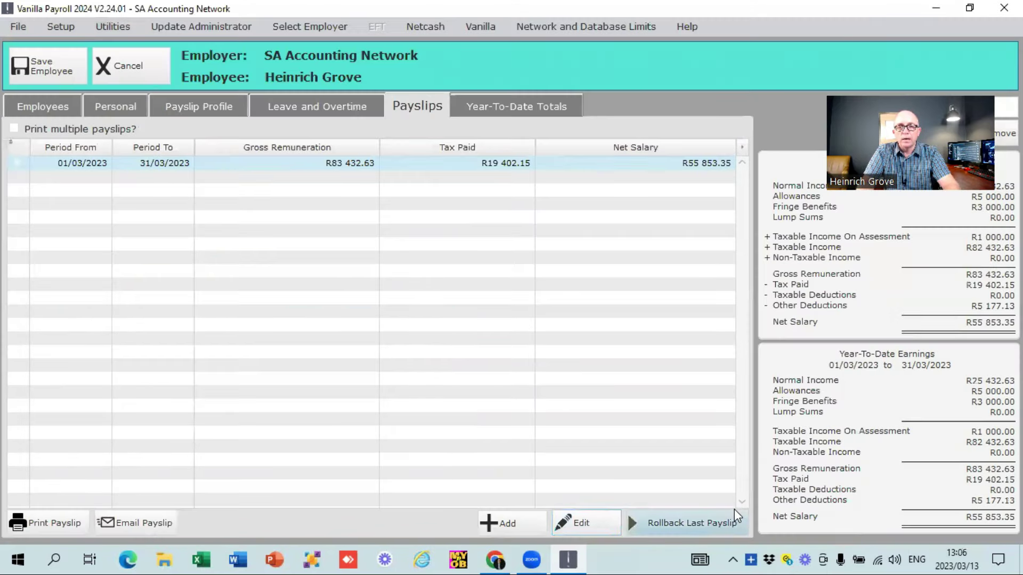
left_click(48, 524)
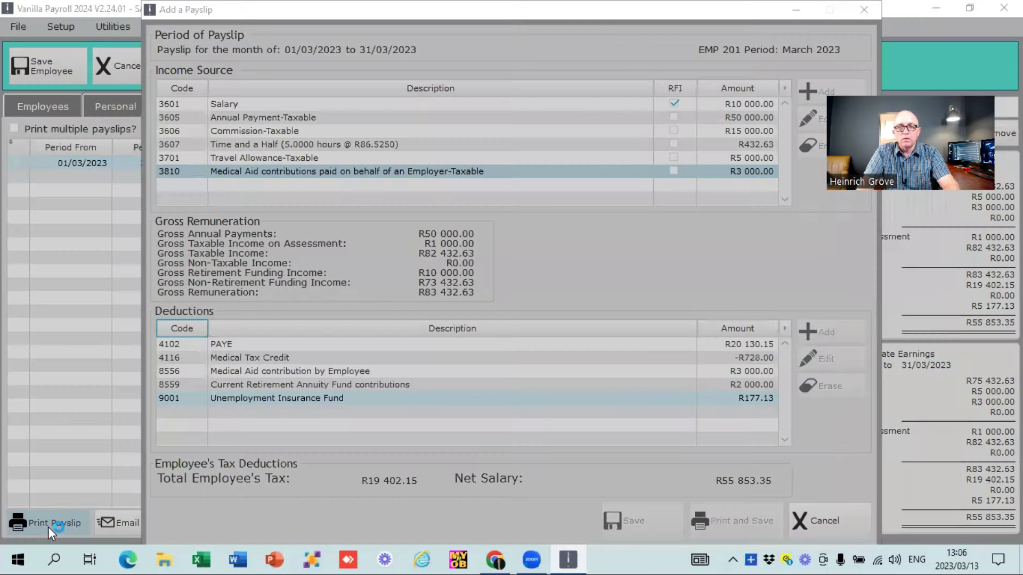
scroll(416, 347, "down", 10)
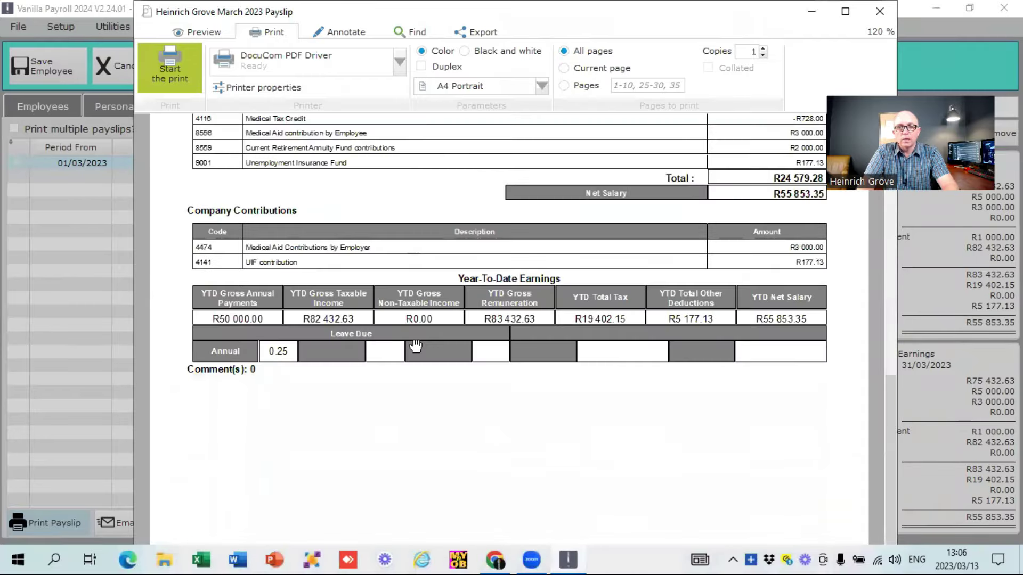
left_click(877, 10)
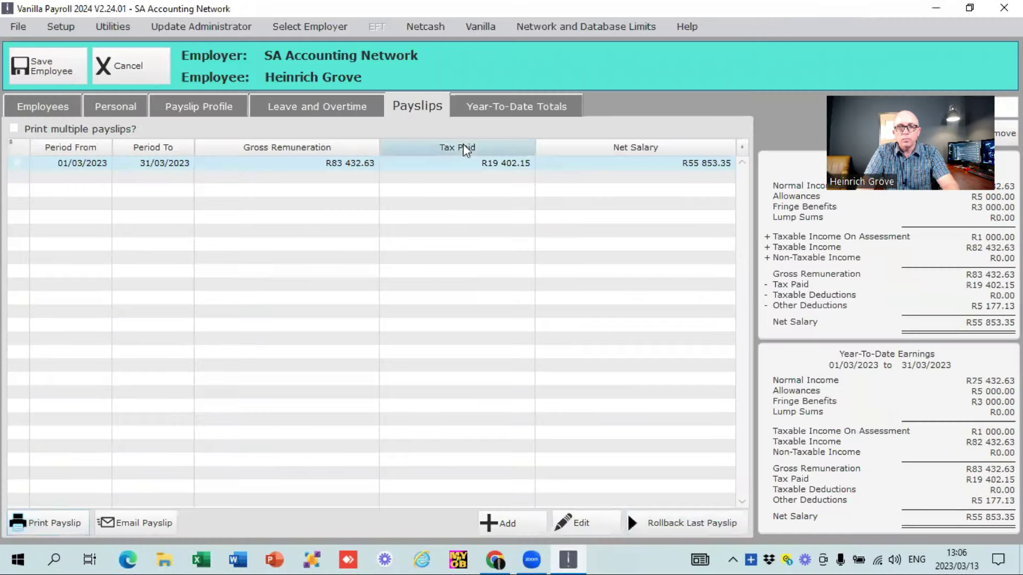
left_click(493, 106)
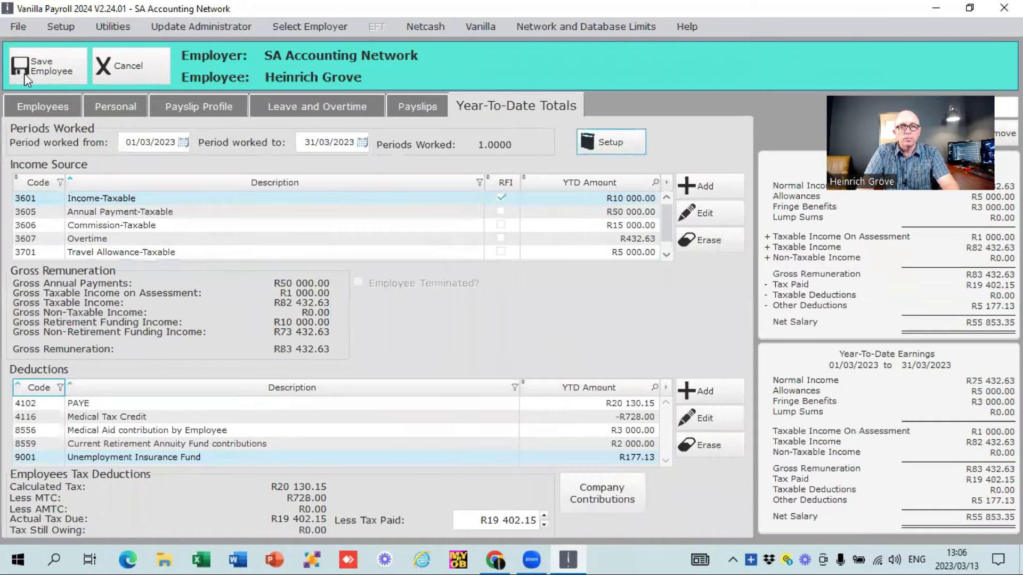
left_click(53, 103)
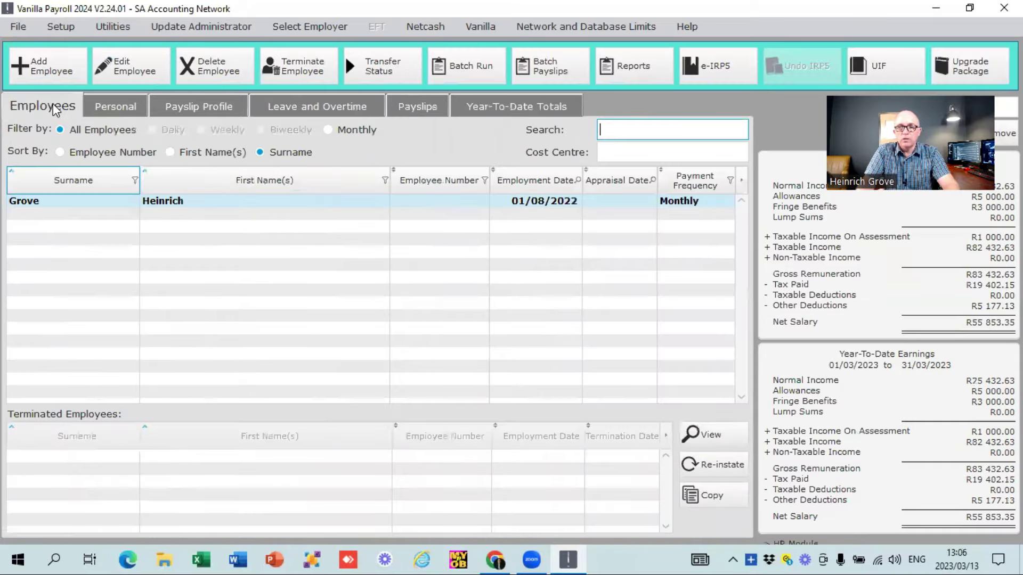